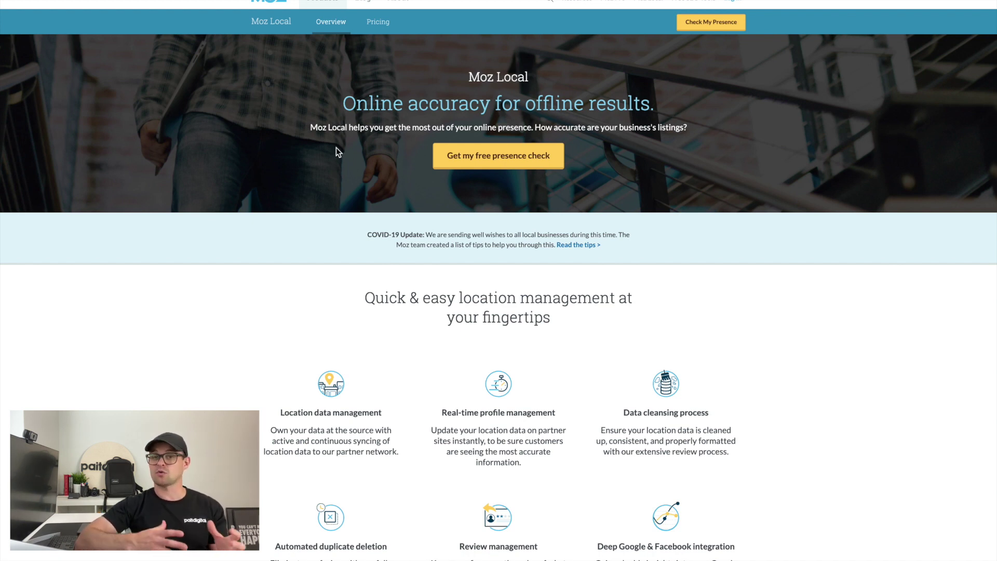
Step: Run the Moz Local presence check for The Salt Lake Lawyers and review the listing accuracy across the online directories
left_click_drag(311, 127, 661, 138)
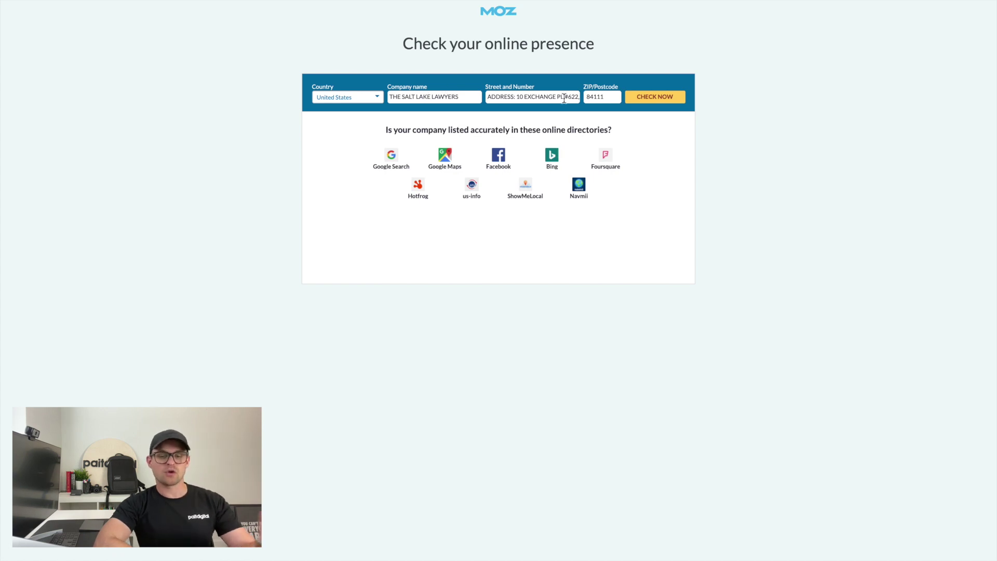
left_click(649, 99)
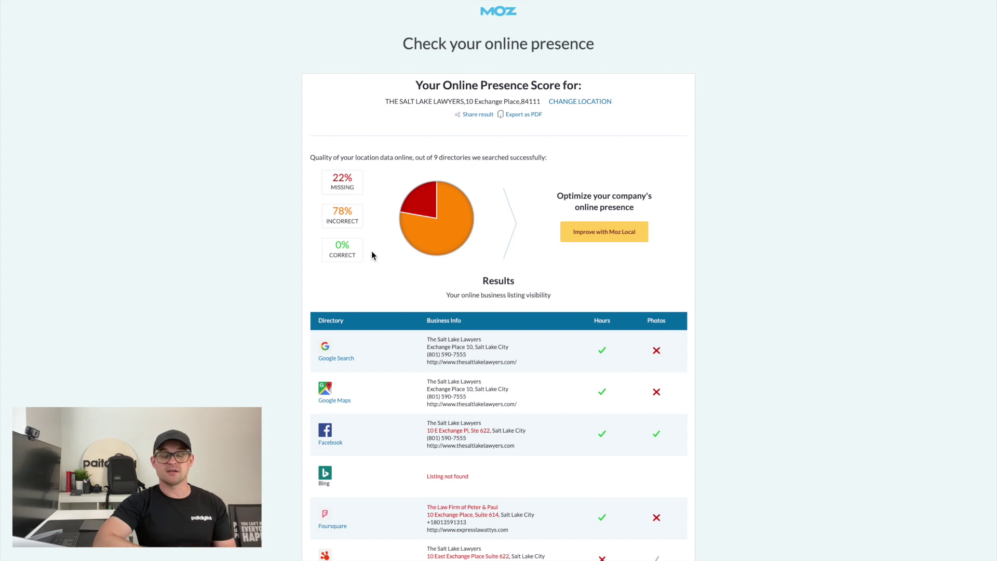
scroll(372, 252, "down", 3)
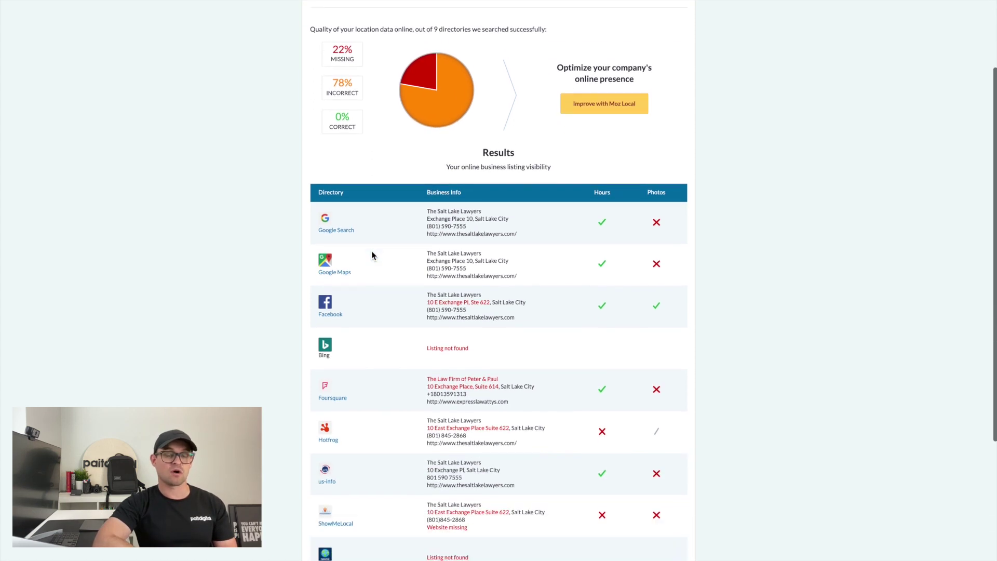
scroll(372, 253, "down", 3)
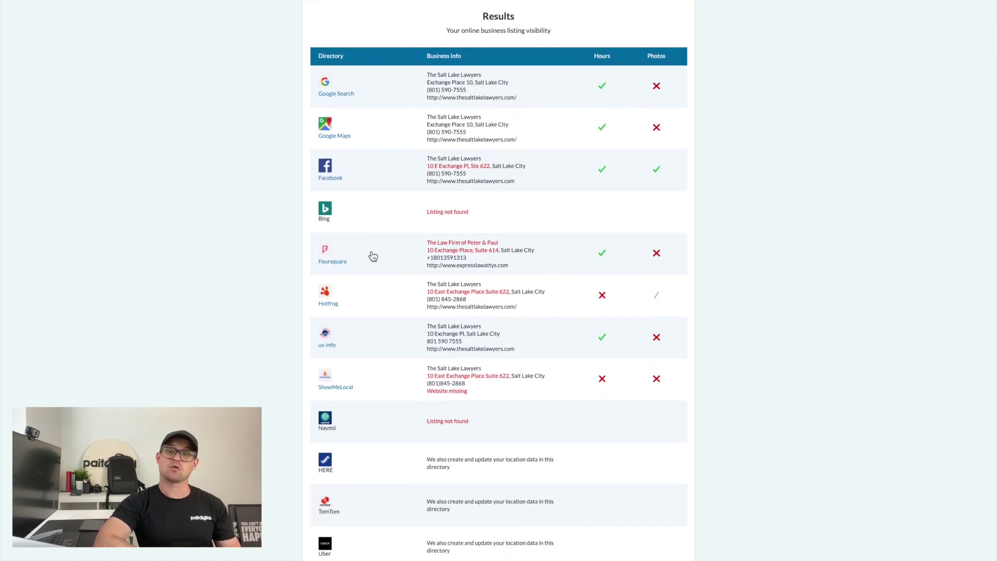
scroll(373, 256, "down", 1)
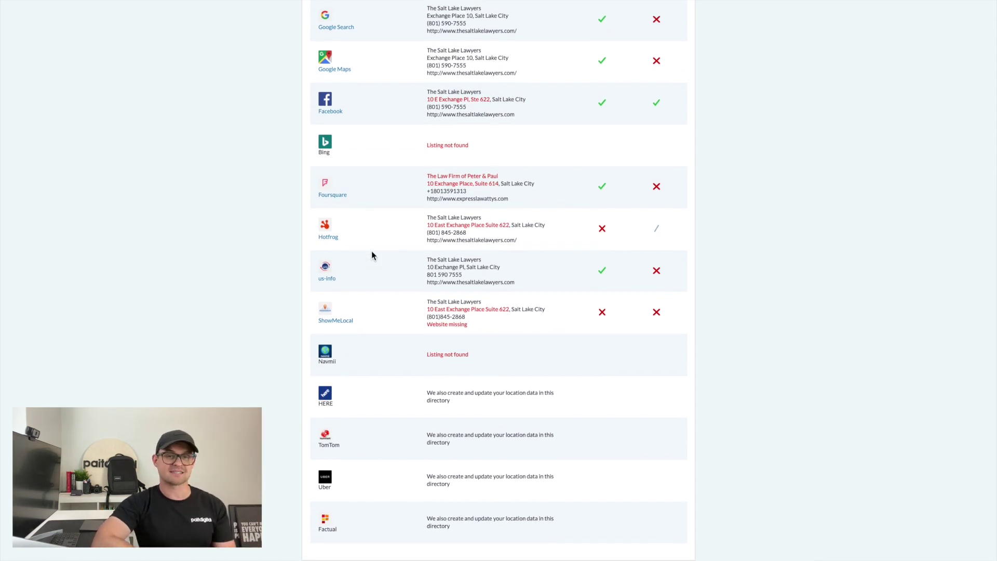
scroll(372, 251, "up", 7)
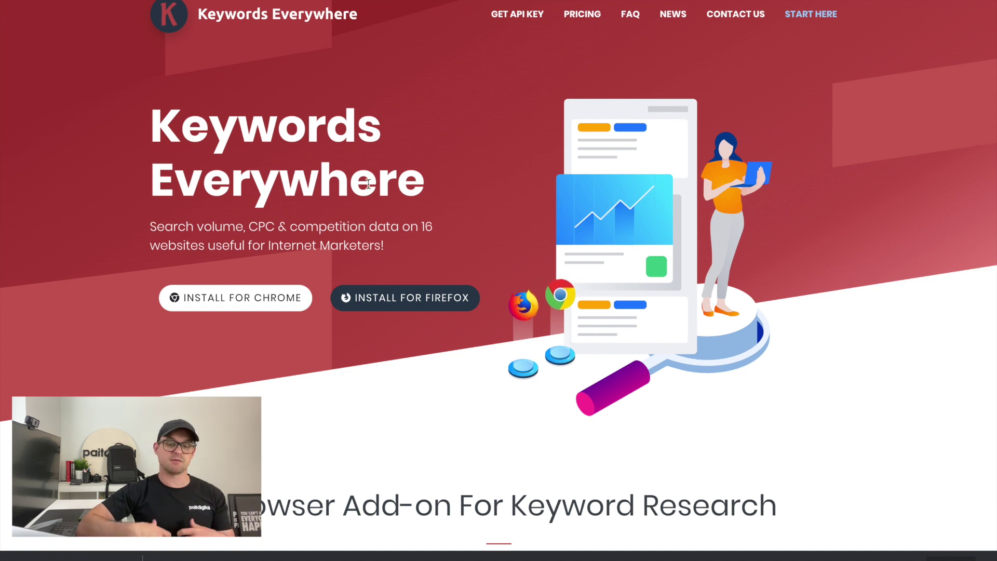
Step: Open the Chrome Web Store page of the Keywords Everywhere extension
left_click(286, 303)
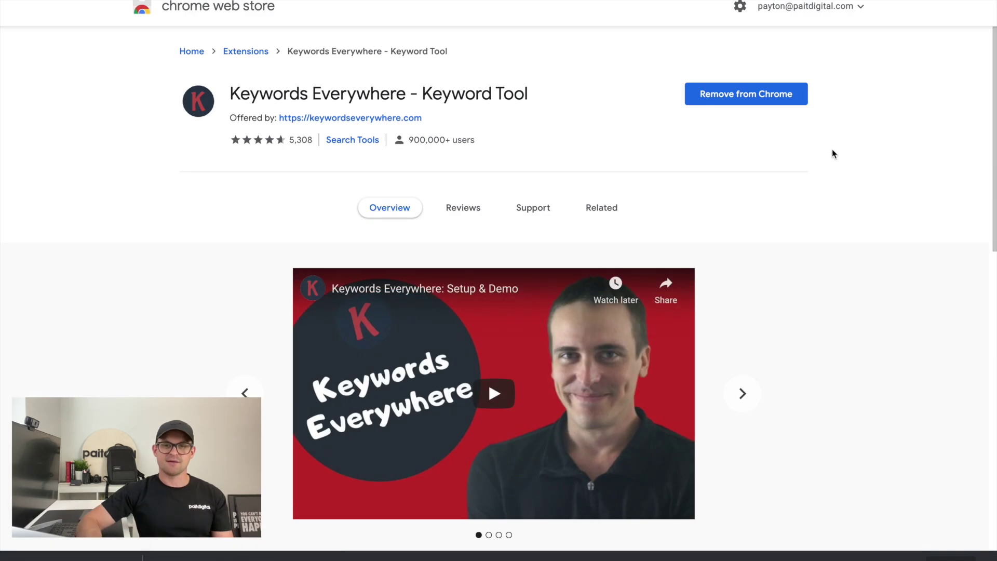
scroll(832, 148, "down", 1)
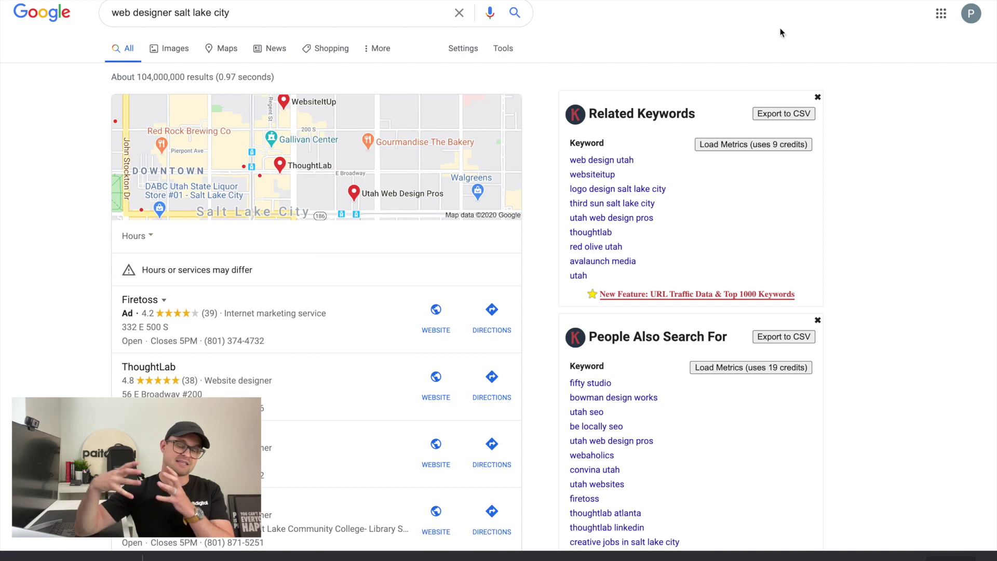
Step: Review the related keywords and "People Also Search For" lists for the Google search "web designer salt lake city"
left_click(223, 19)
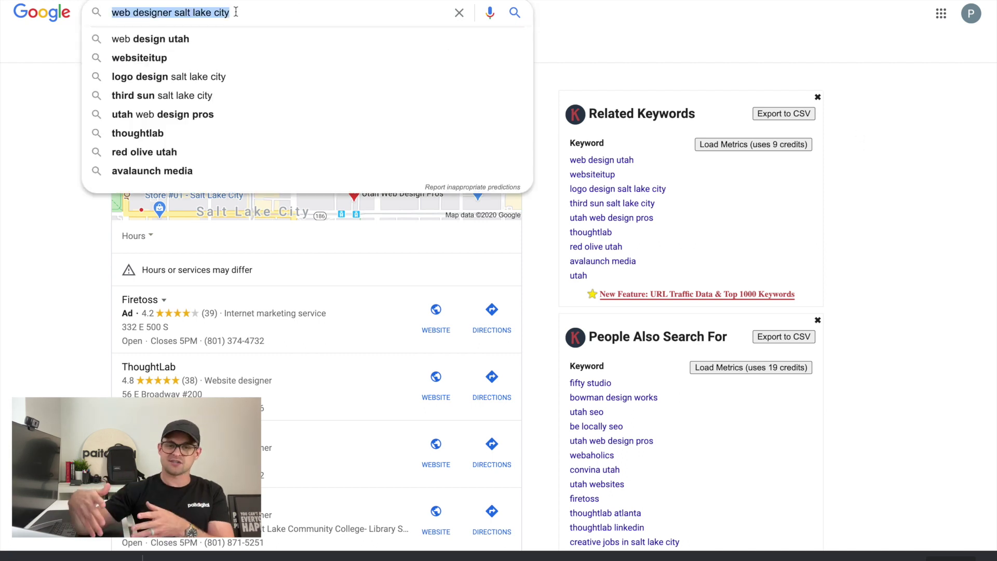
left_click(640, 20)
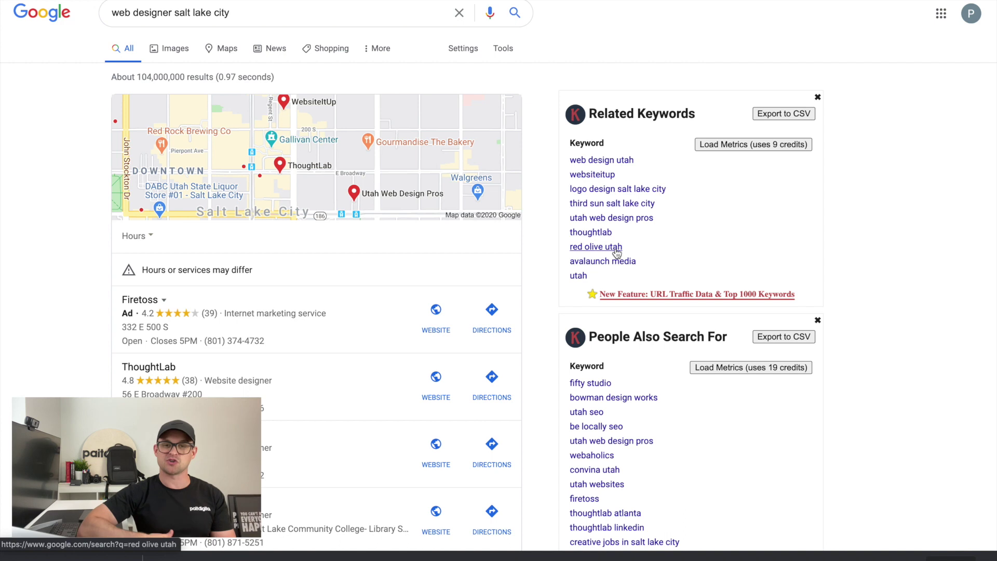
scroll(616, 250, "down", 3)
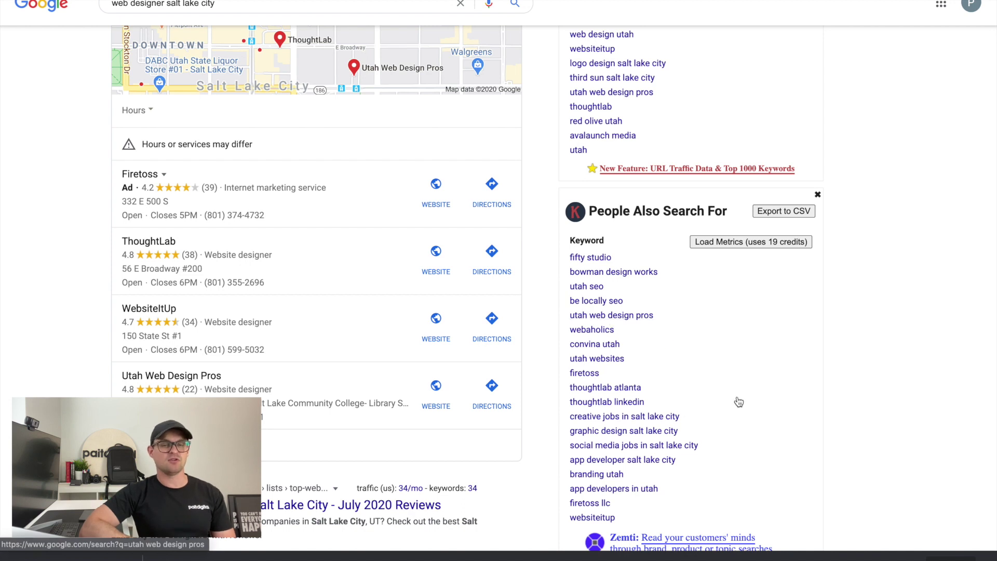
scroll(738, 402, "down", 2)
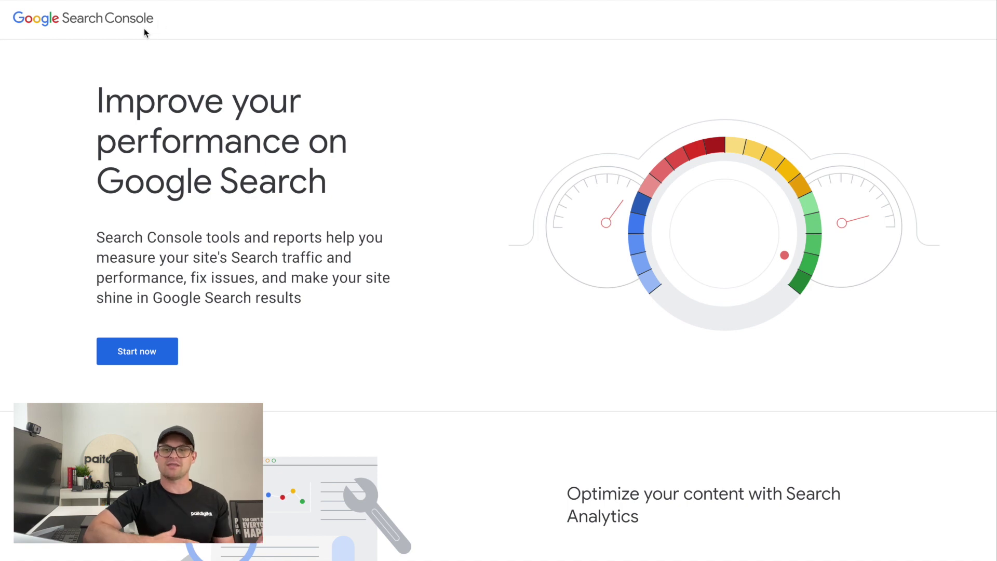
Step: In Google Search Console, review paitdigital.com's search performance by page and open its submitted sitemaps
left_click(156, 353)
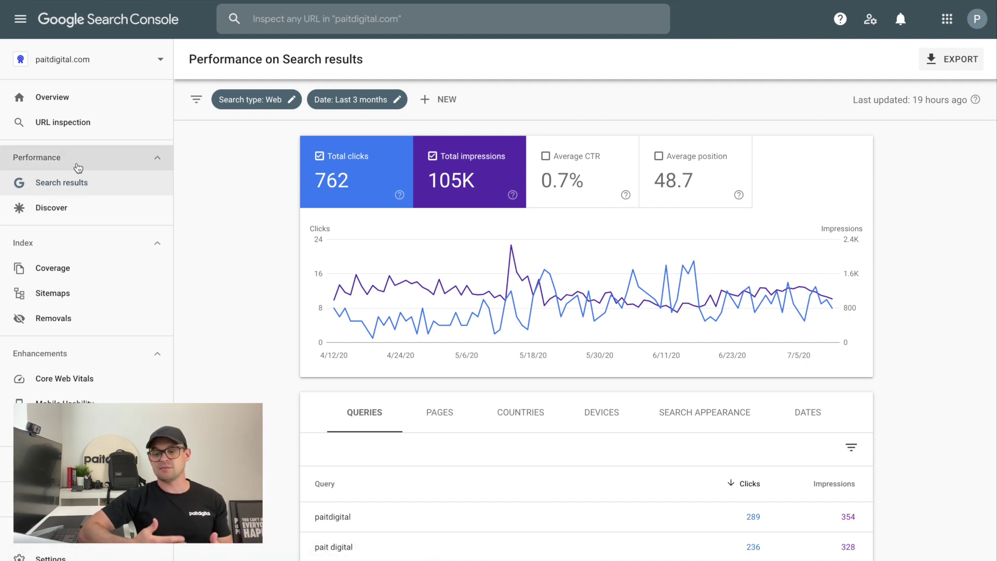
scroll(364, 260, "down", 3)
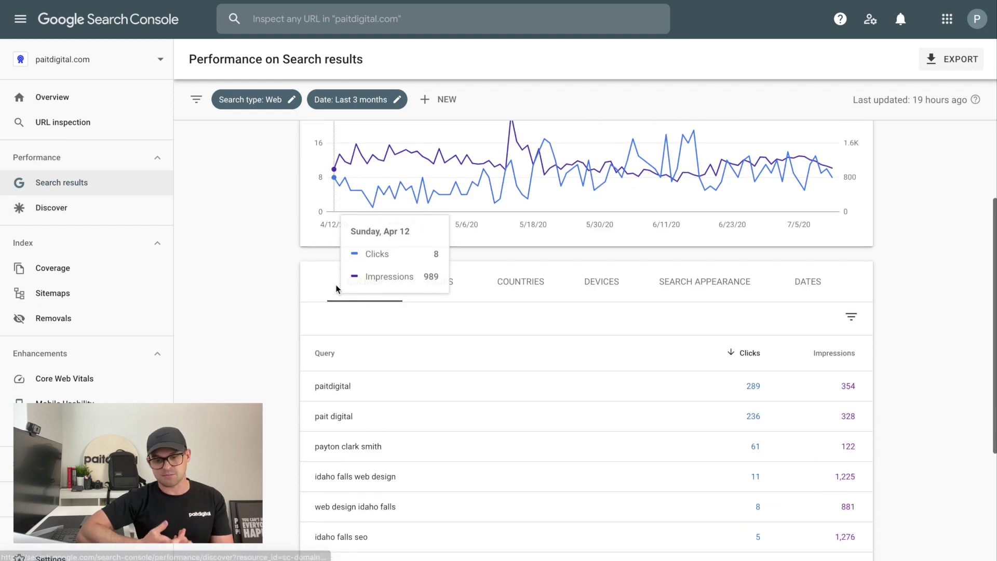
left_click(458, 274)
scroll(509, 265, "down", 4)
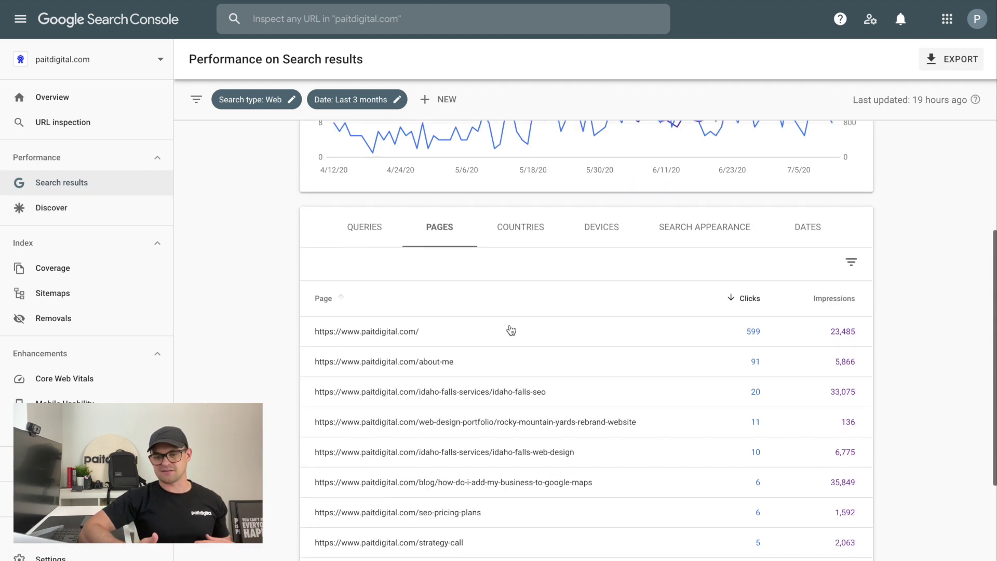
scroll(519, 390, "down", 2)
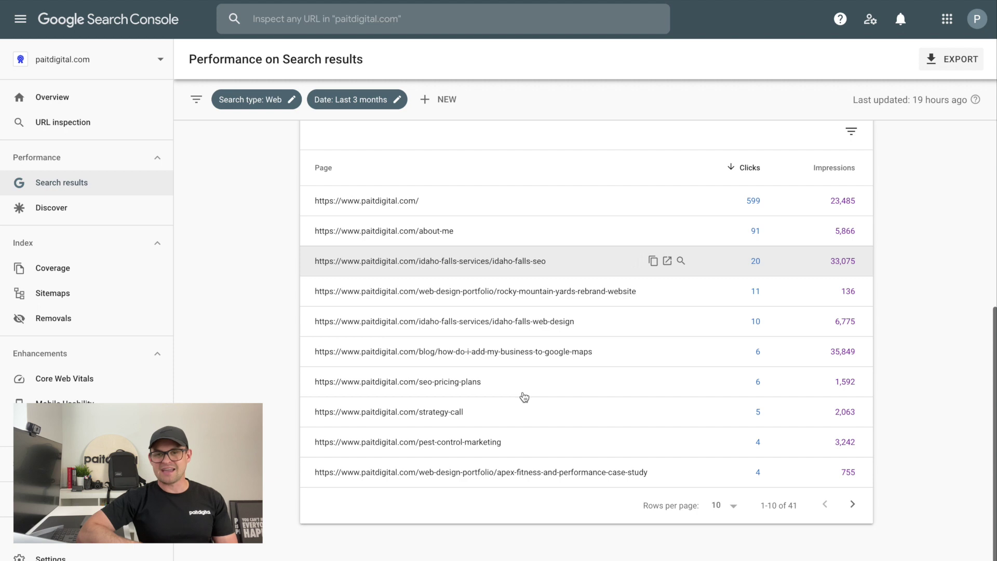
left_click(78, 294)
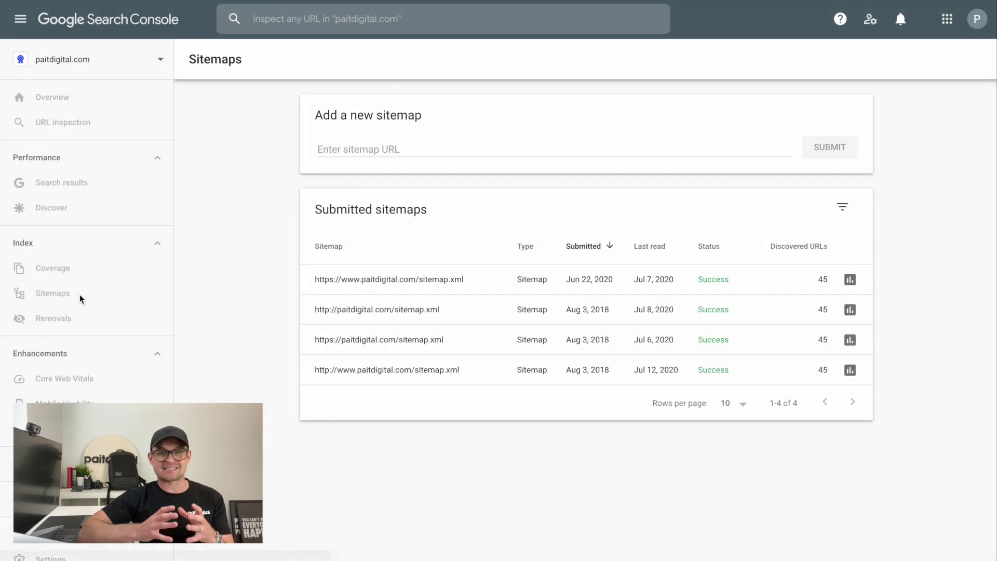
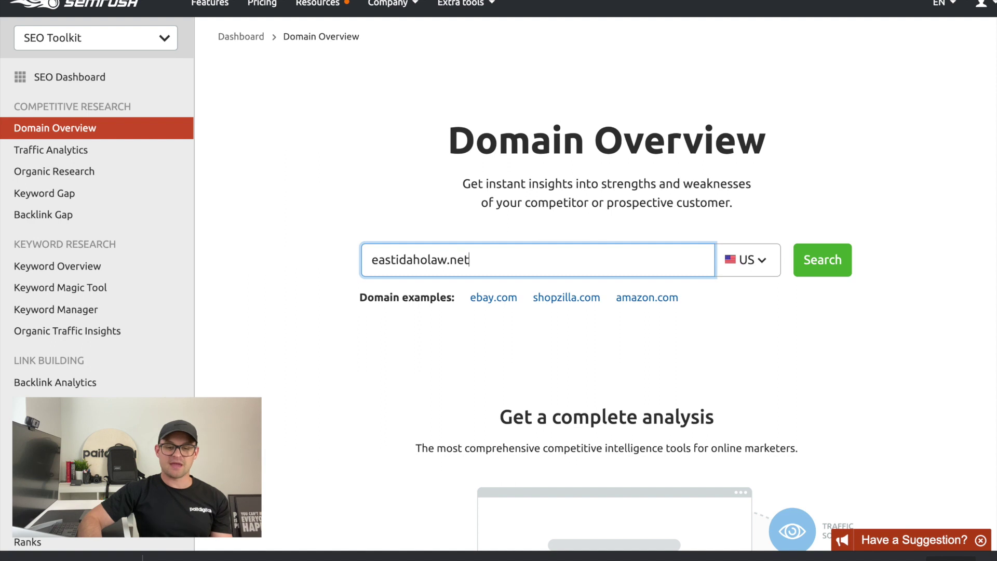
Step: In Semrush, run a US Domain Overview for eastidaholaw.net and examine its traffic trend and Authority Score
left_click(820, 260)
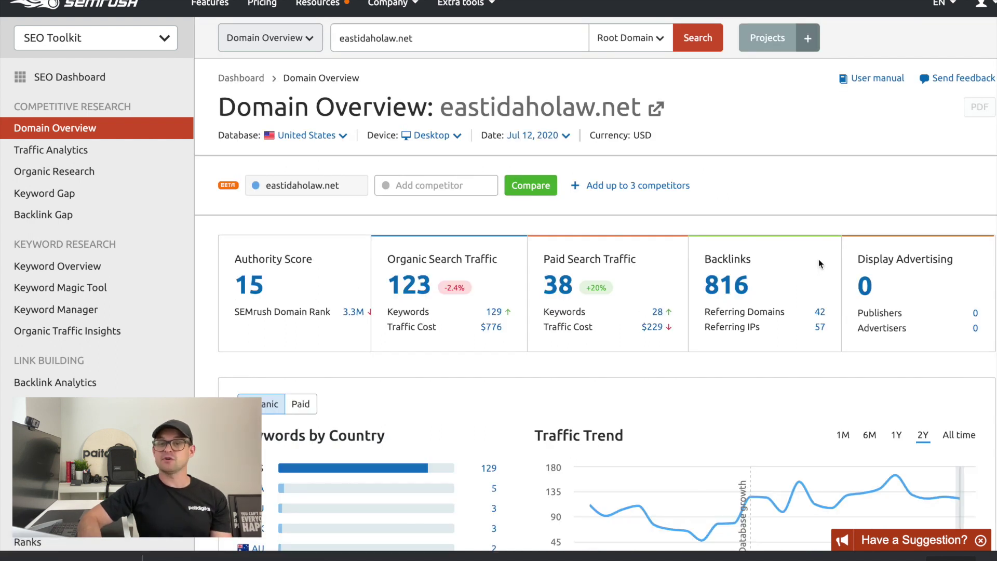
scroll(727, 368, "down", 2)
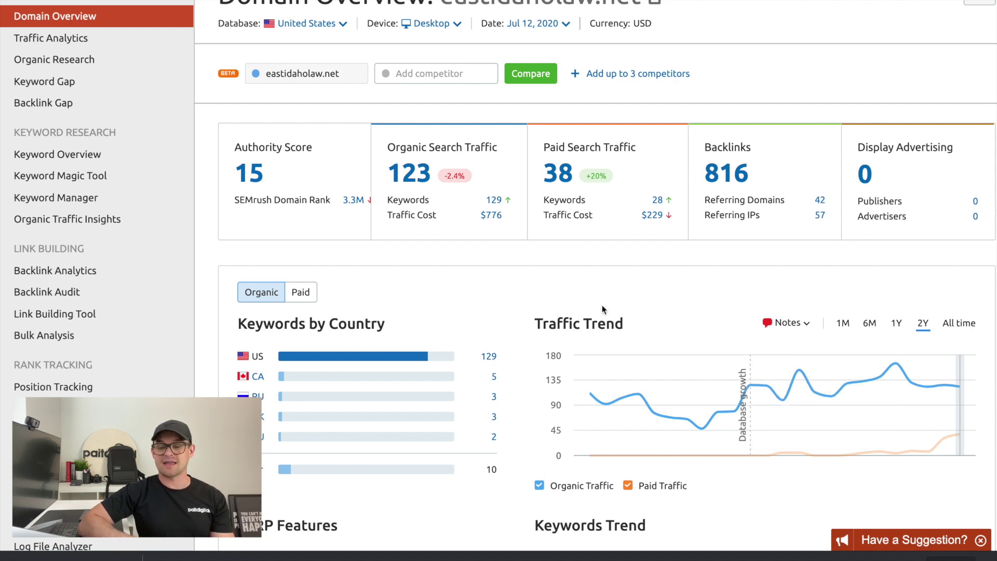
left_click_drag(632, 332, 806, 323)
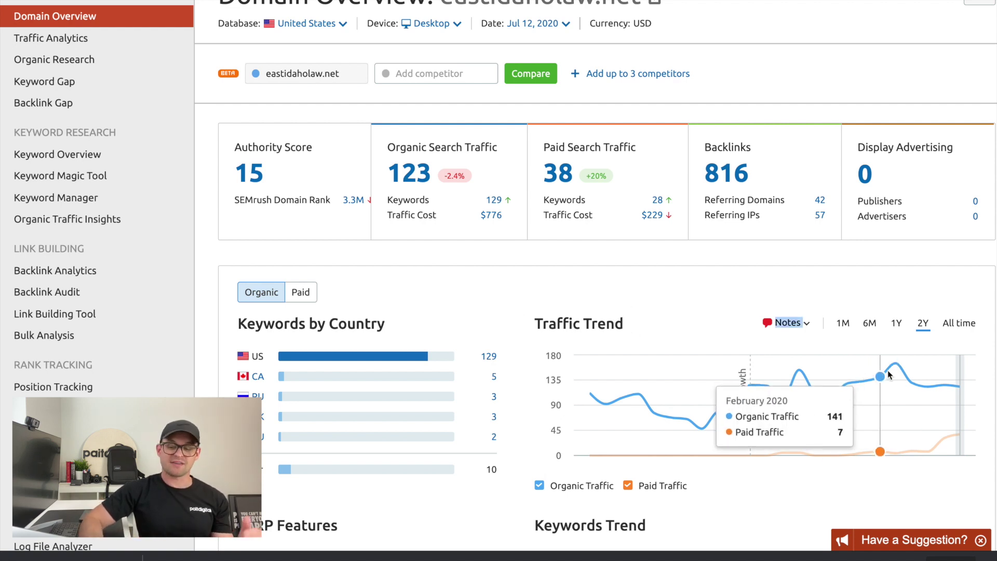
left_click(916, 350)
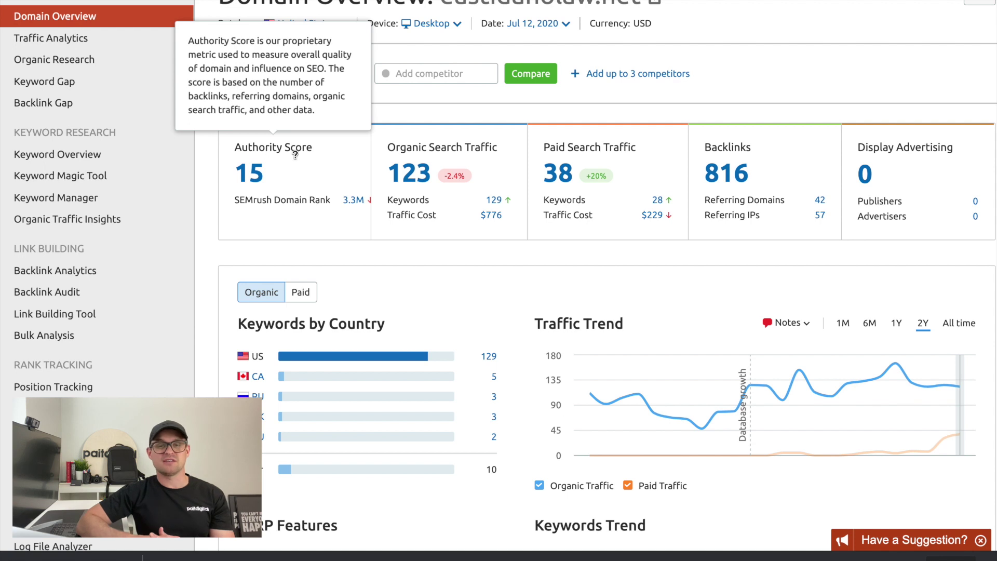
mouse_move(292, 153)
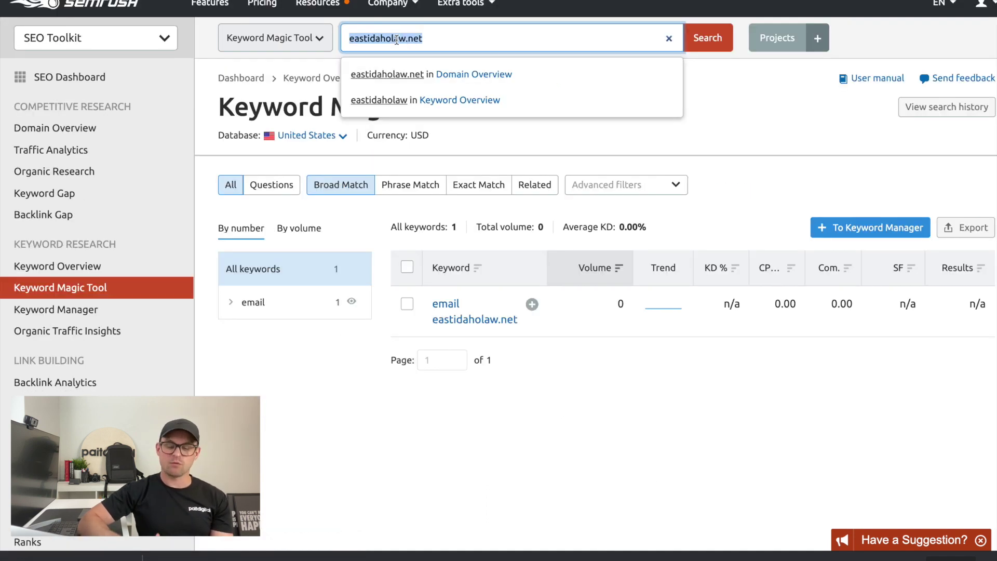
Step: Search the Keyword Magic Tool for "law firm salt lake city"
type("law fir")
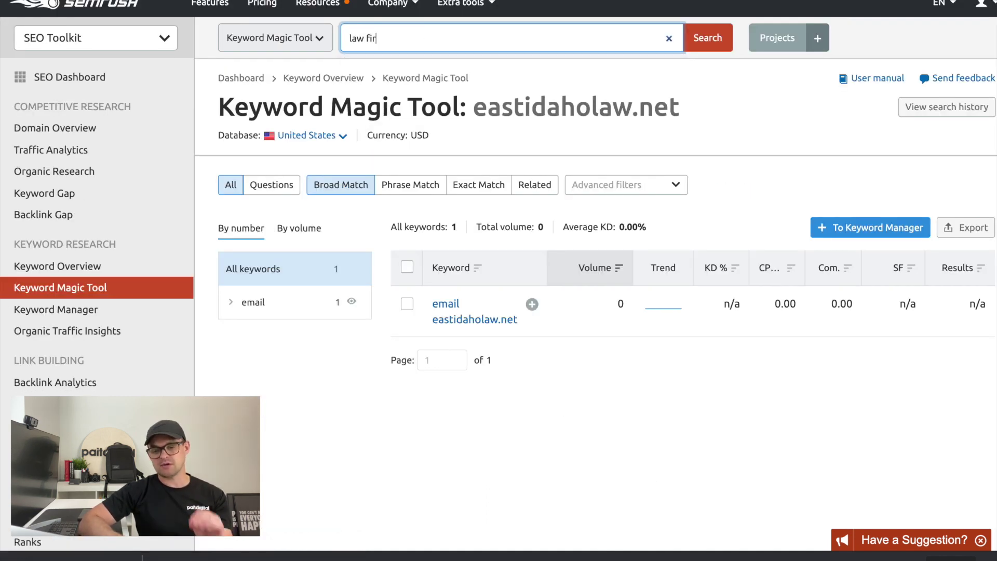
type("m salt lake city")
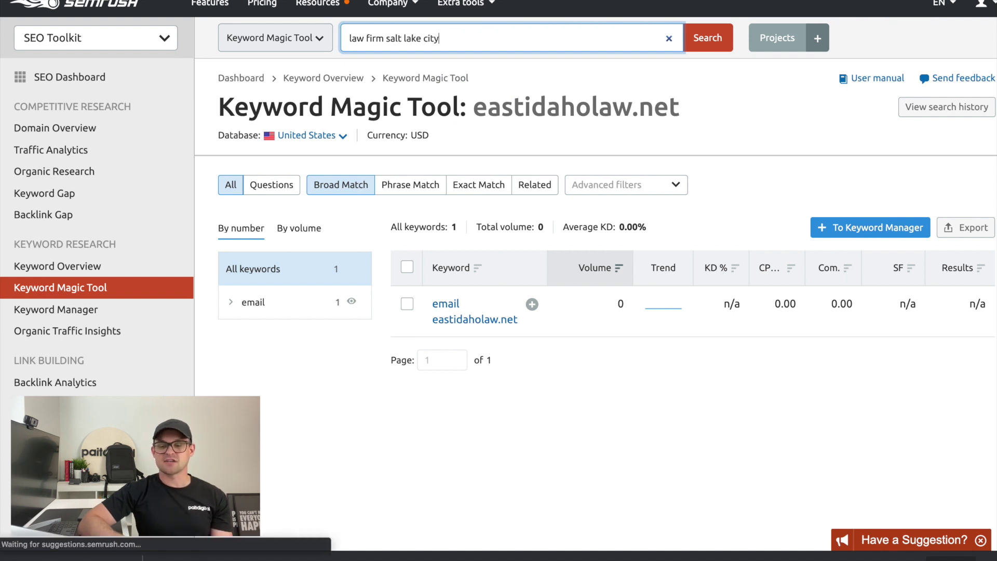
key("Return")
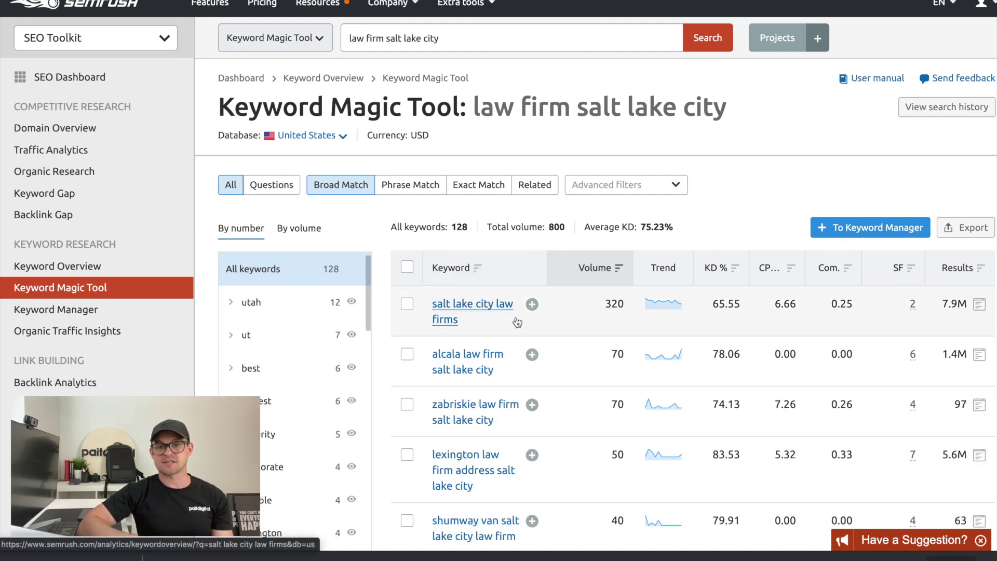
Step: Examine the suggested keywords and their volume, keyword difficulty, cost per click and competition columns
scroll(517, 322, "down", 3)
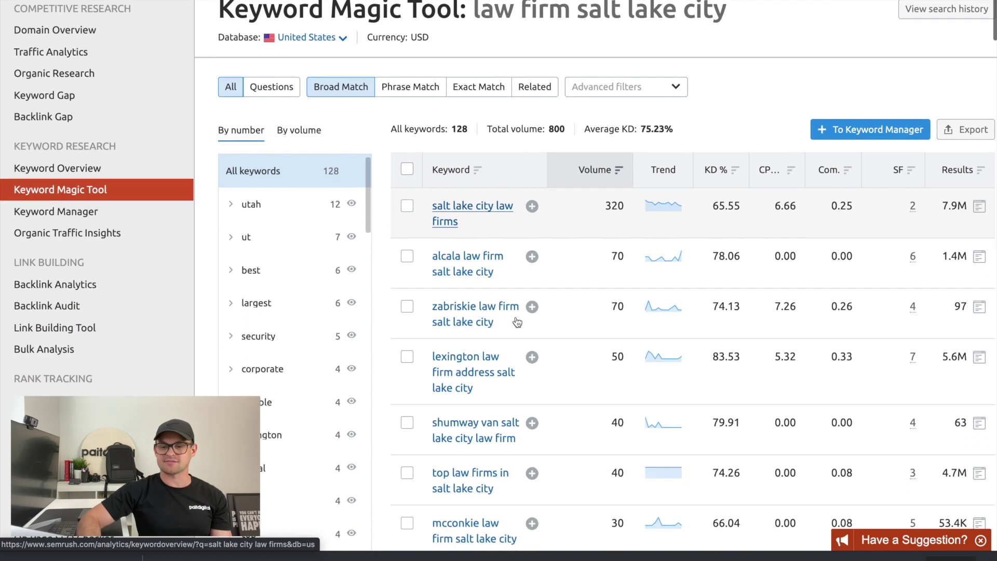
scroll(516, 317, "down", 2)
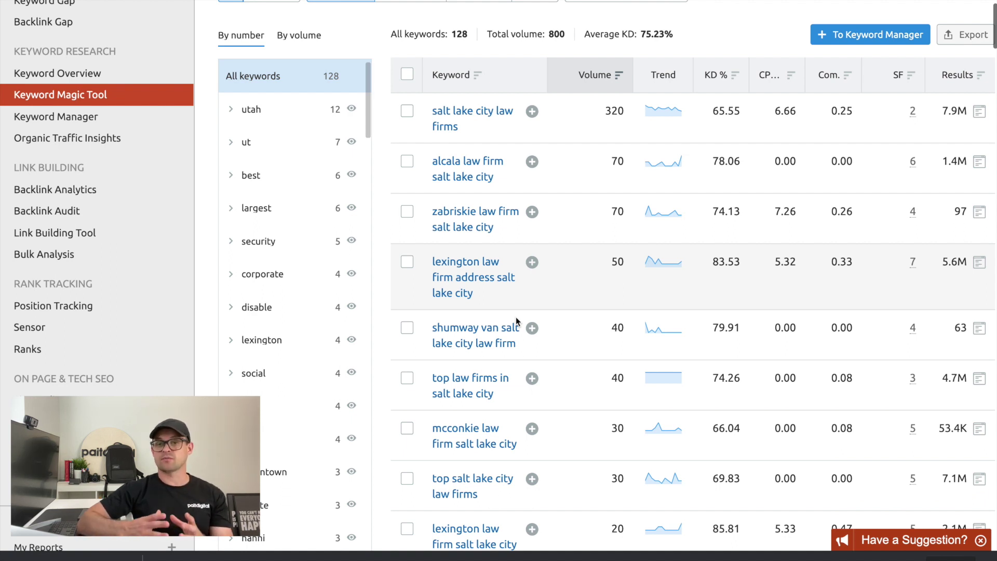
scroll(516, 317, "down", 1)
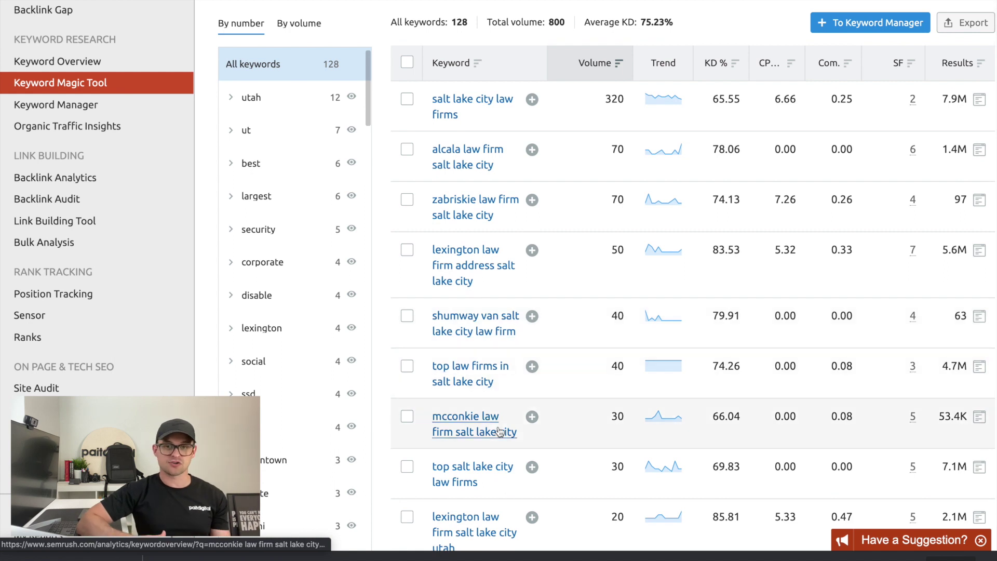
mouse_move(603, 69)
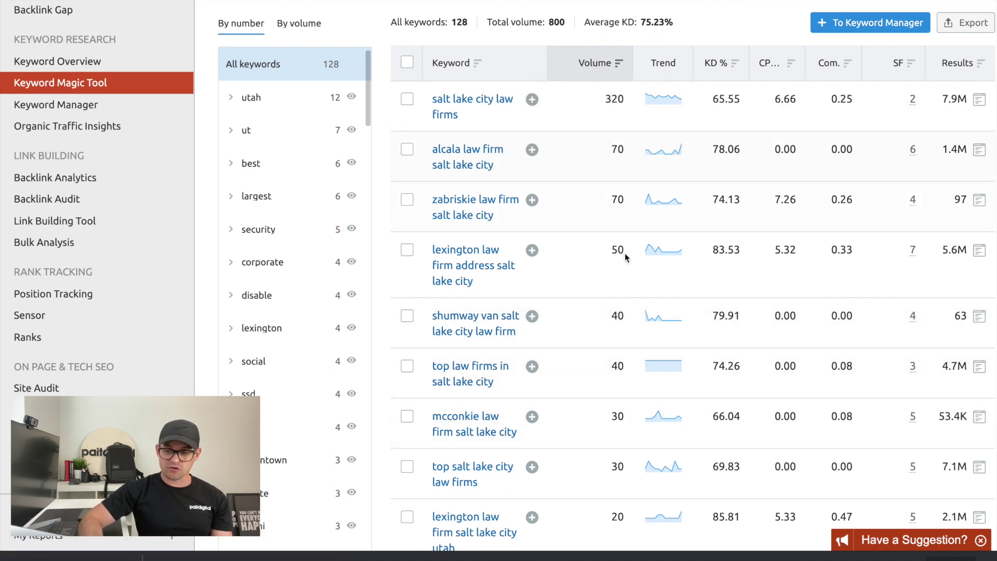
mouse_move(724, 73)
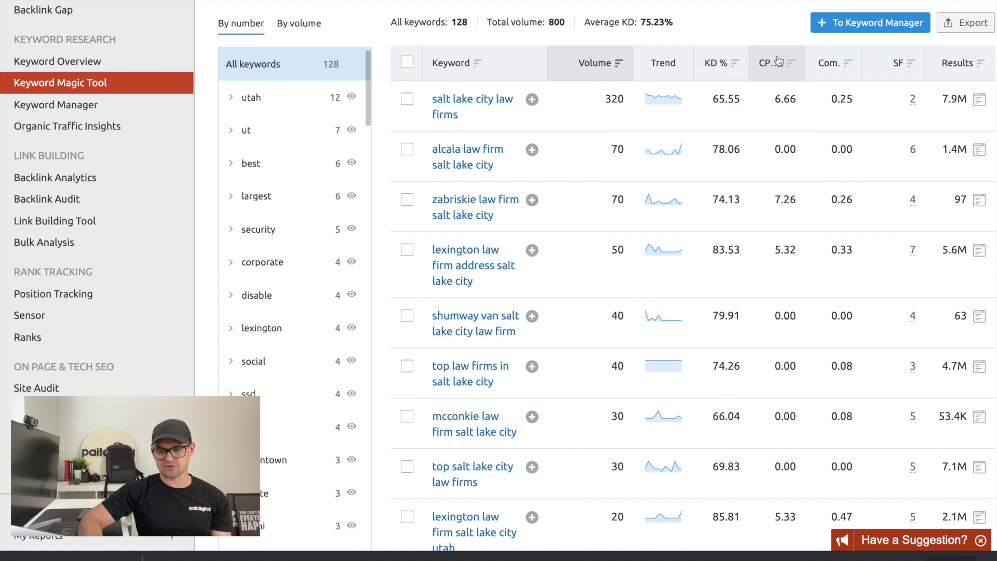
mouse_move(778, 68)
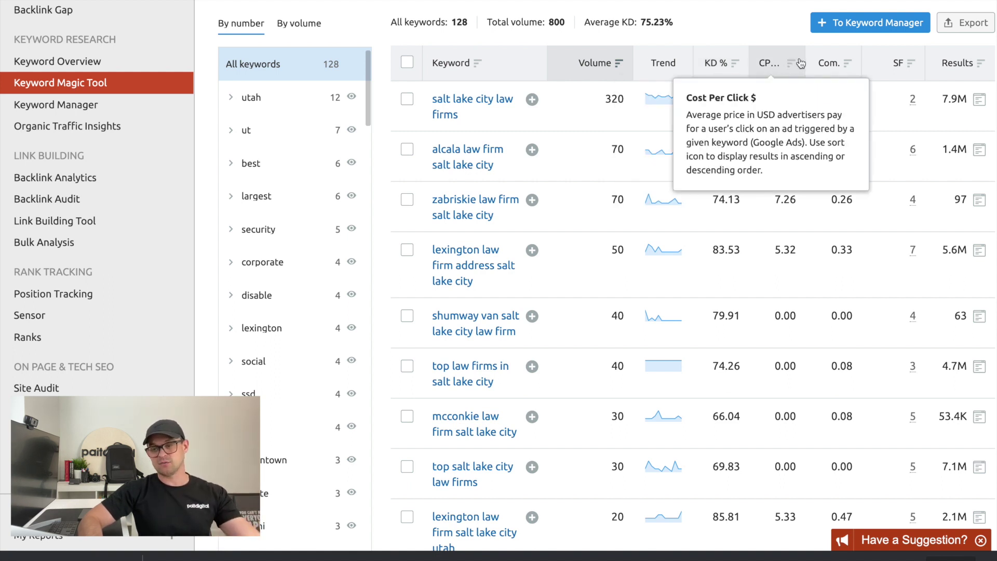
mouse_move(834, 64)
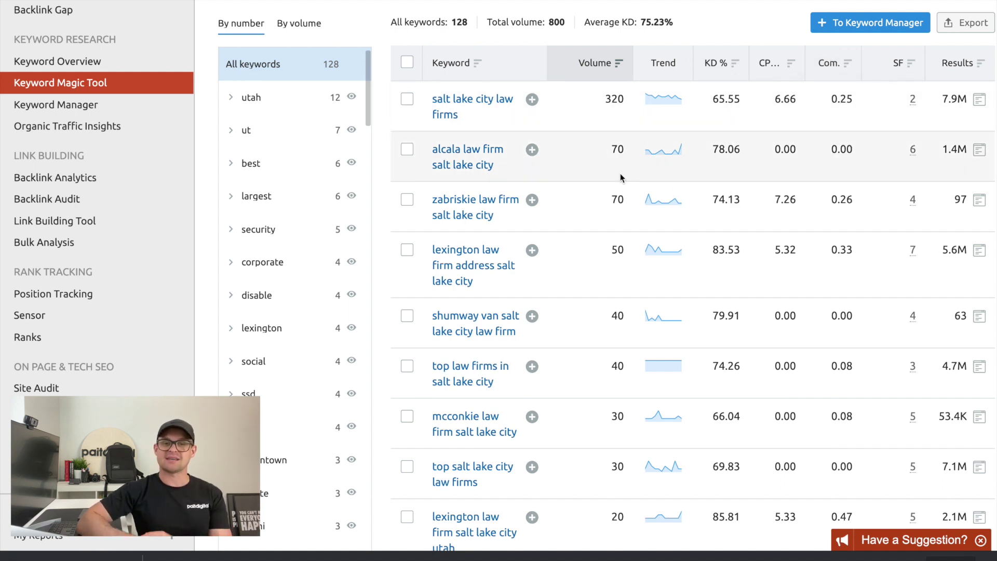
Step: Select the keyword "top law firms in salt lake city" in the suggestions list
scroll(596, 431, "down", 1)
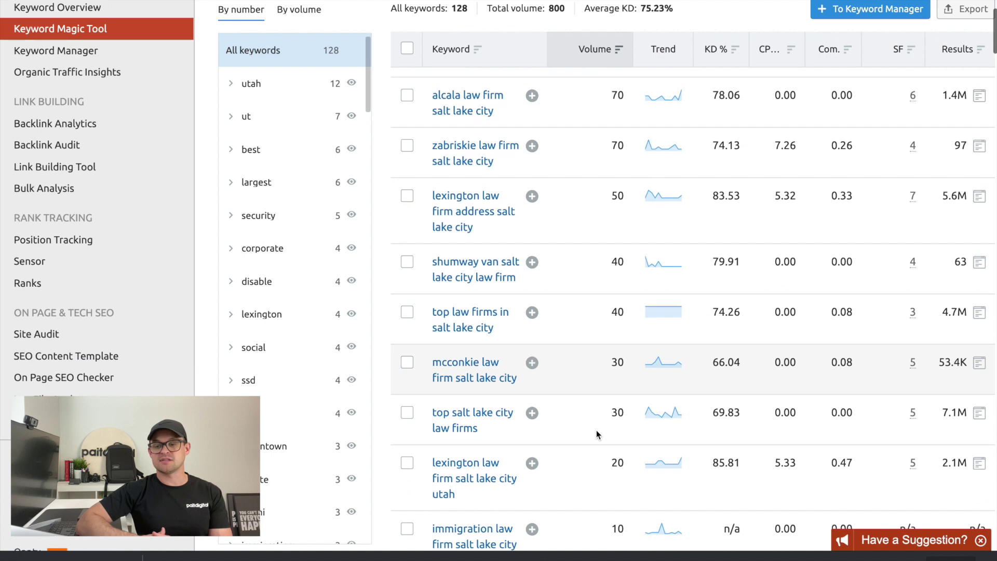
left_click(408, 309)
scroll(419, 380, "down", 1)
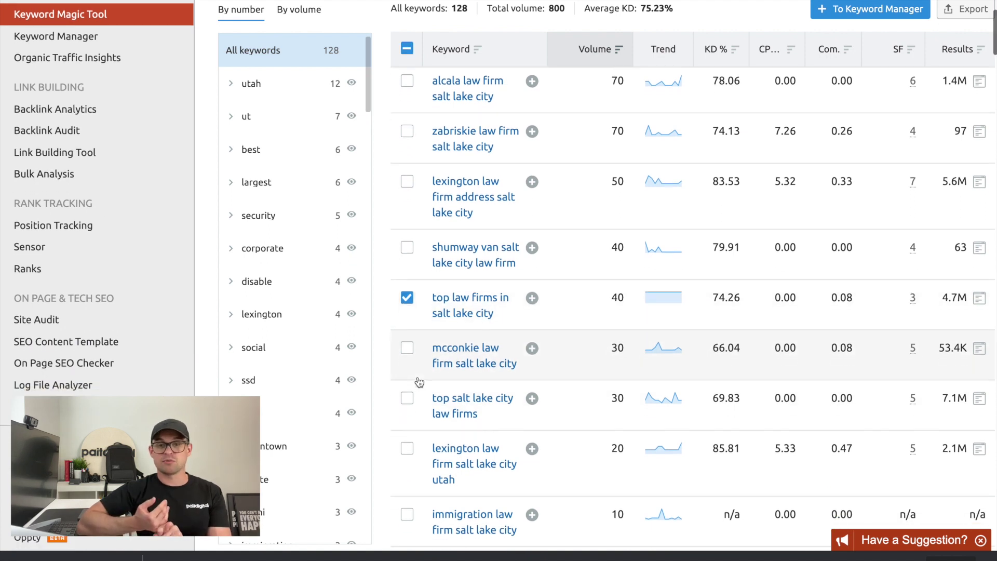
Step: Select the keywords "top salt lake city law firms", "parsons law firm salt lake city" and "personal injury law firm salt lake city"
left_click(407, 329)
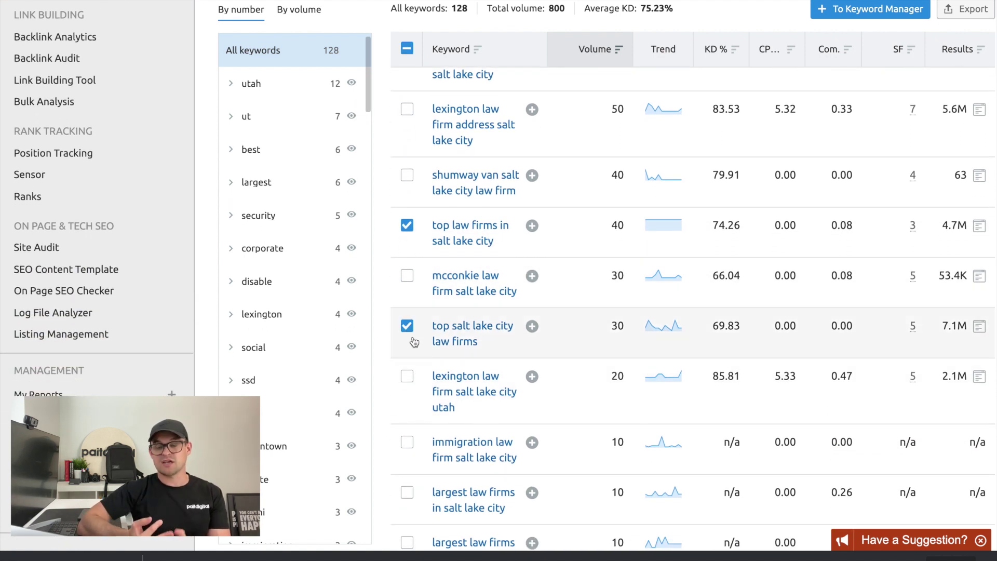
scroll(420, 407, "down", 1)
scroll(421, 407, "down", 1)
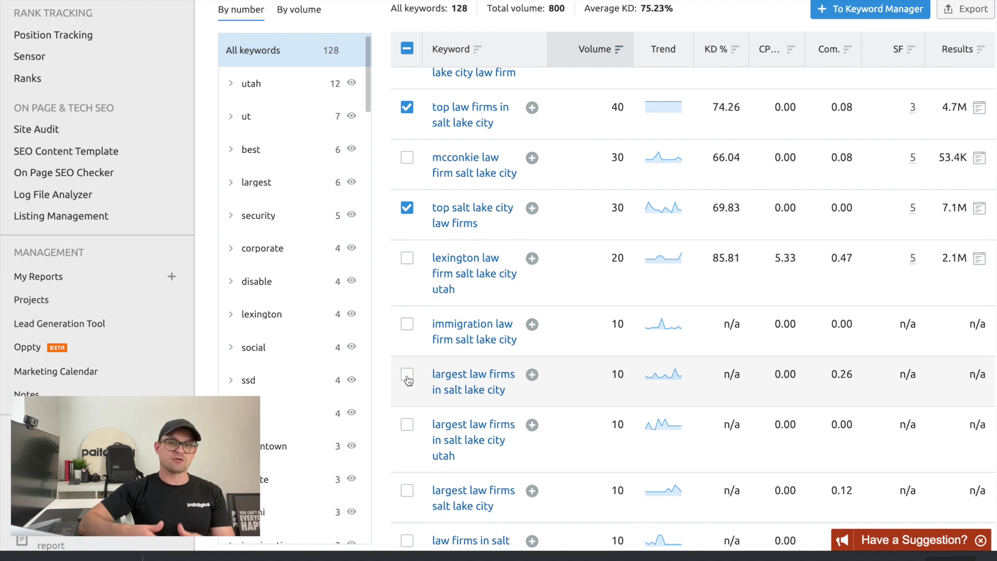
scroll(414, 431, "down", 1)
scroll(415, 432, "down", 3)
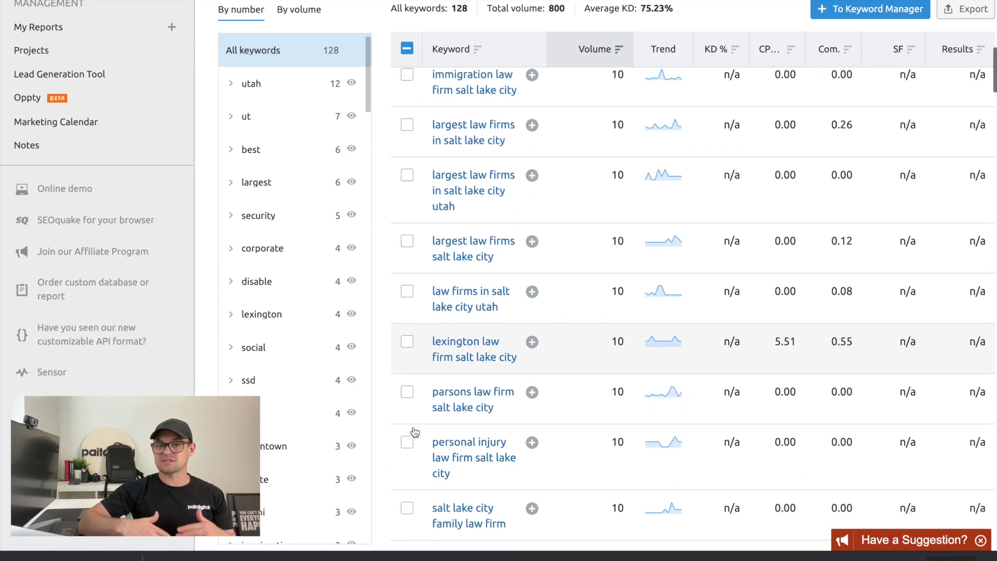
left_click(410, 395)
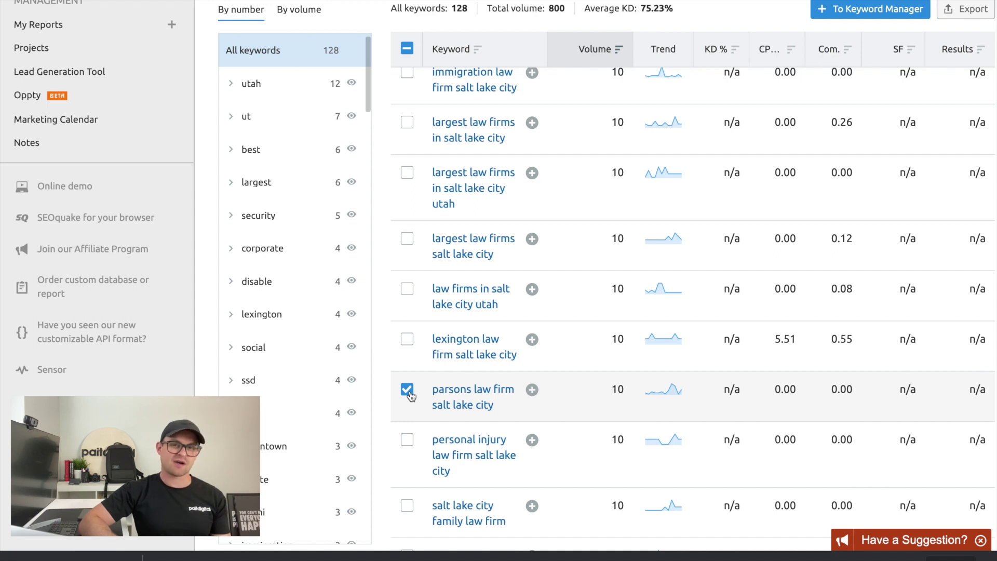
left_click(410, 440)
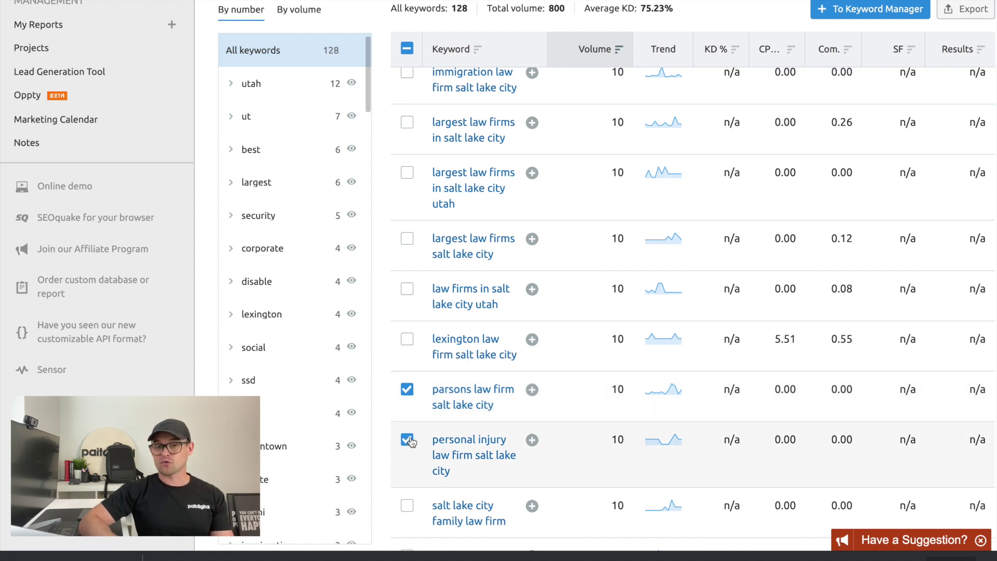
Step: Look through the remaining low-volume suggestions and add "immigration law firm salt lake city" to the selected keywords
scroll(340, 281, "up", 3)
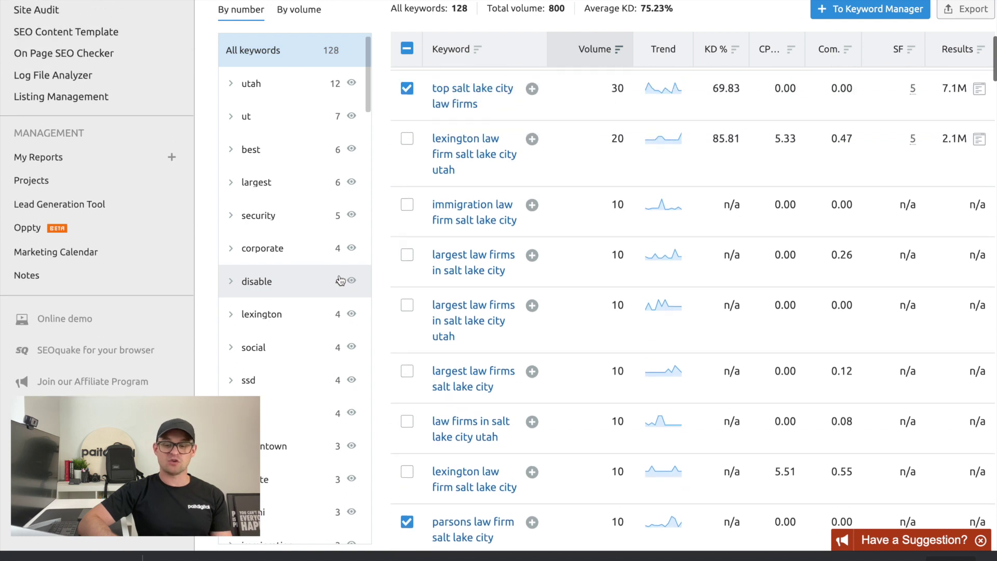
scroll(431, 270, "down", 5)
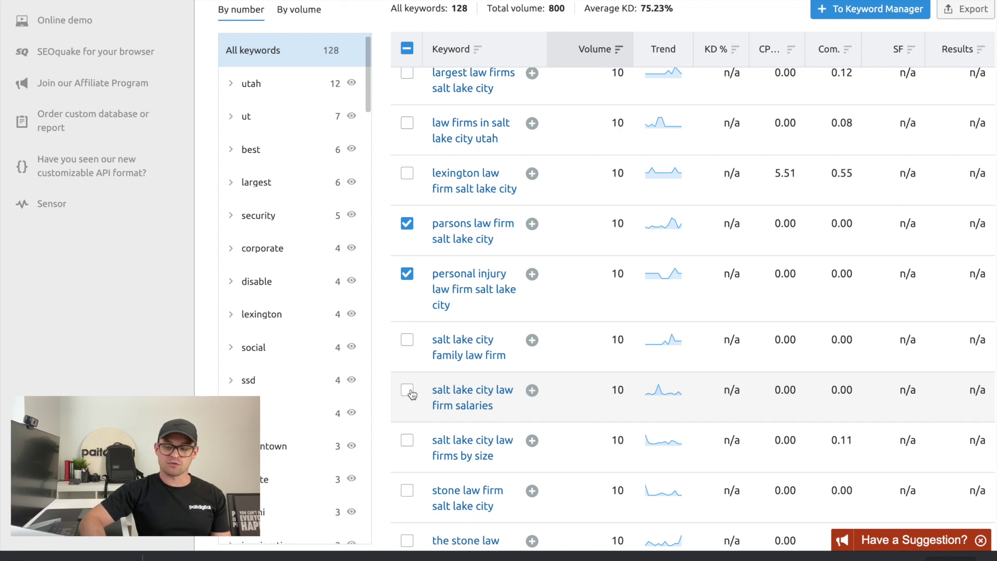
scroll(412, 393, "down", 3)
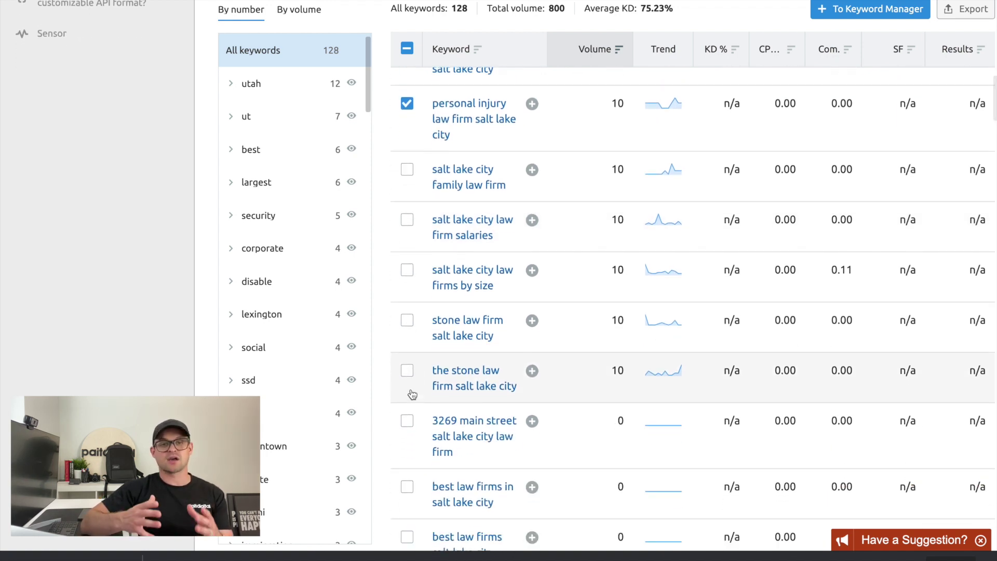
scroll(413, 394, "up", 10)
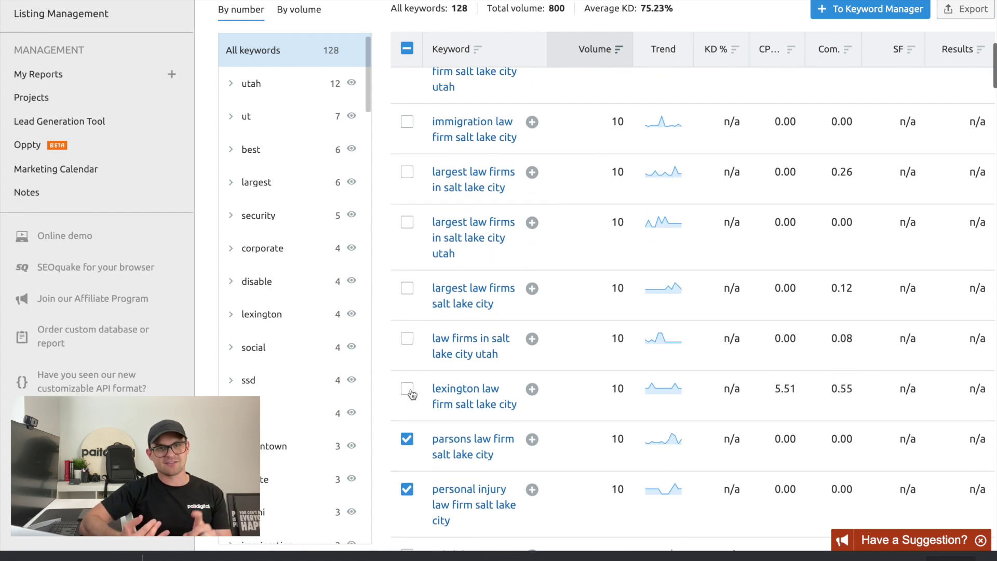
left_click(407, 267)
scroll(99, 281, "up", 2)
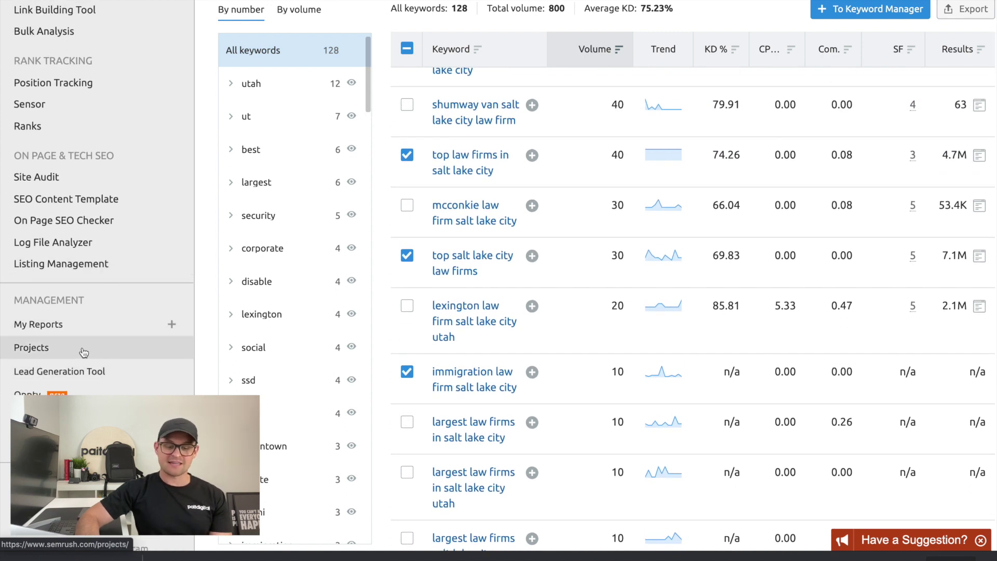
Step: Open the Site Audit report of the Taylorview Dental project from the project list
left_click(63, 352)
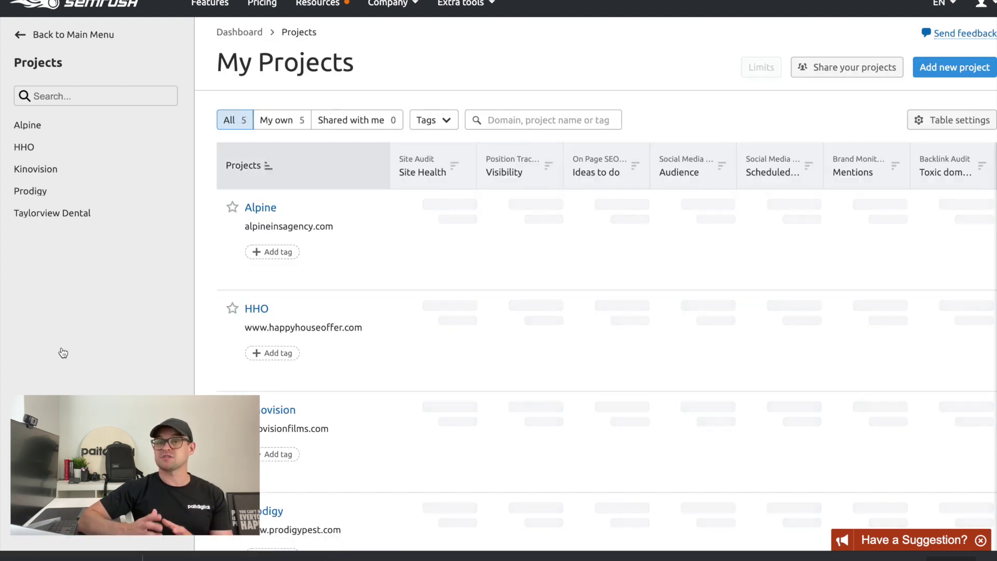
scroll(210, 342, "down", 3)
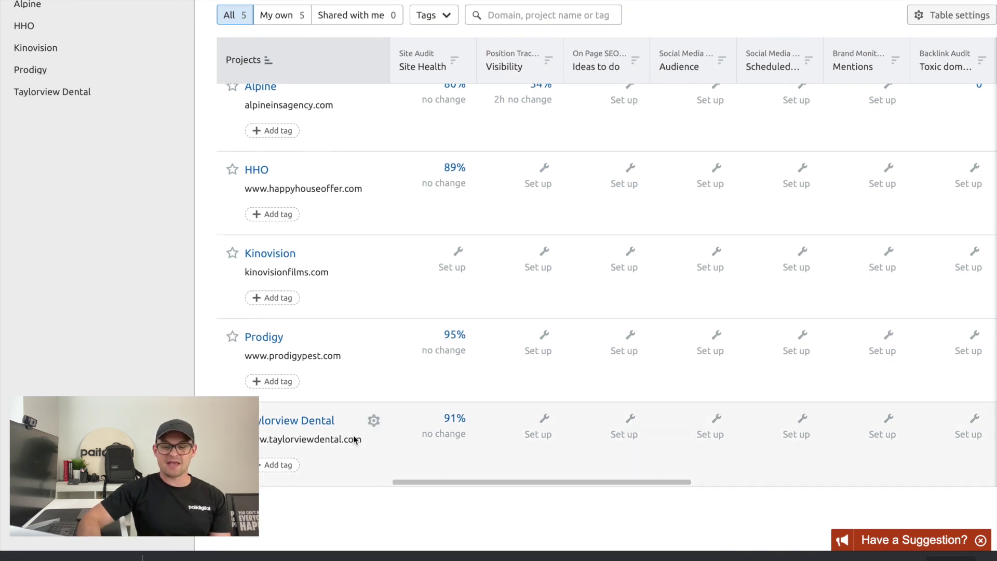
left_click(312, 422)
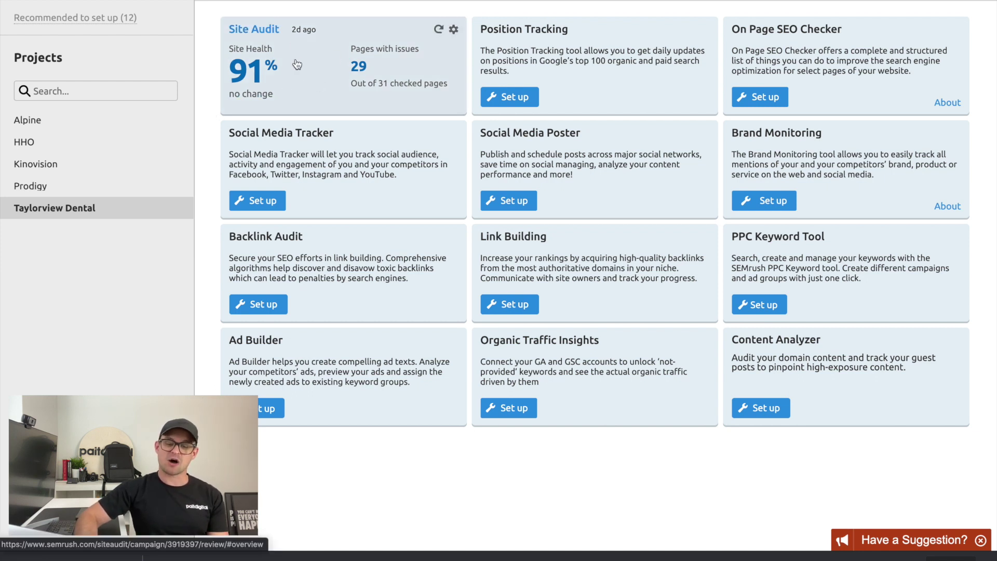
left_click(293, 76)
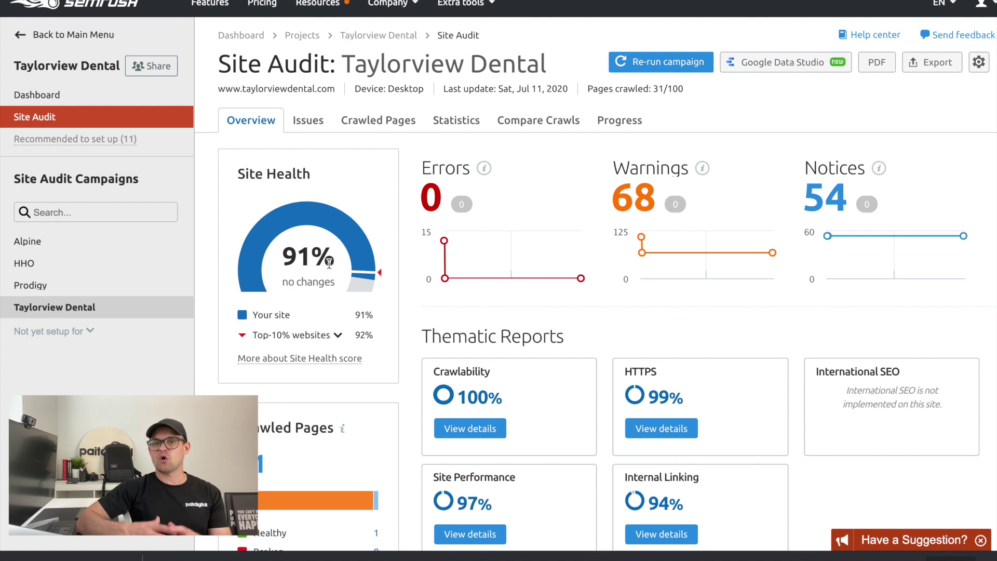
Step: Examine the audit's Site Health score and its list of warnings, ending back on the audit overview
left_click_drag(330, 262, 285, 260)
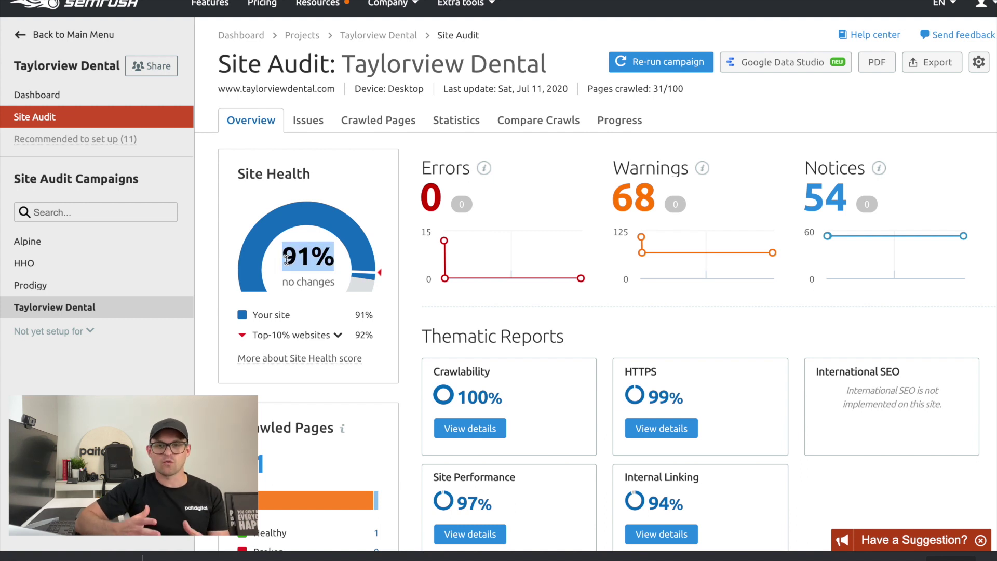
left_click(385, 180)
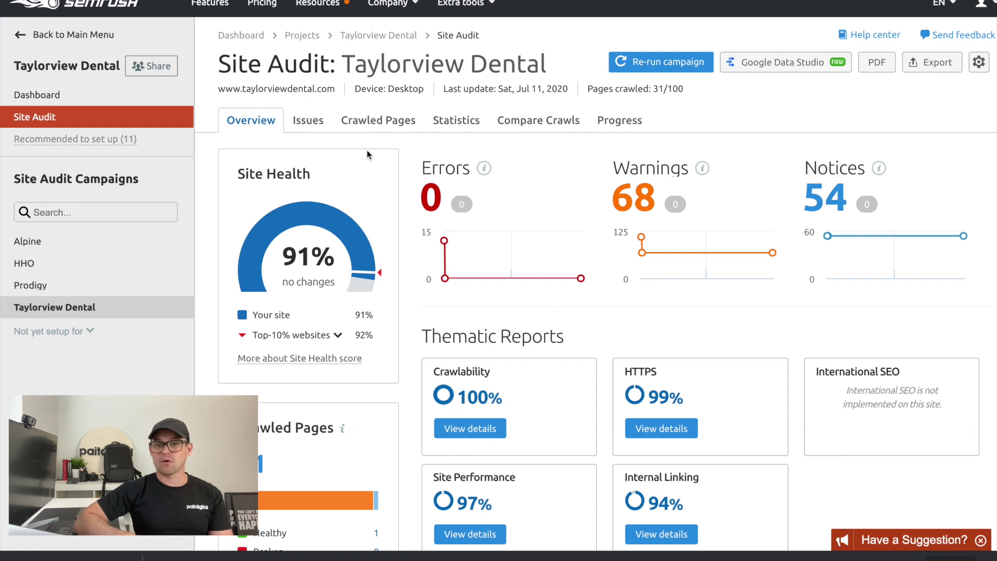
left_click(645, 198)
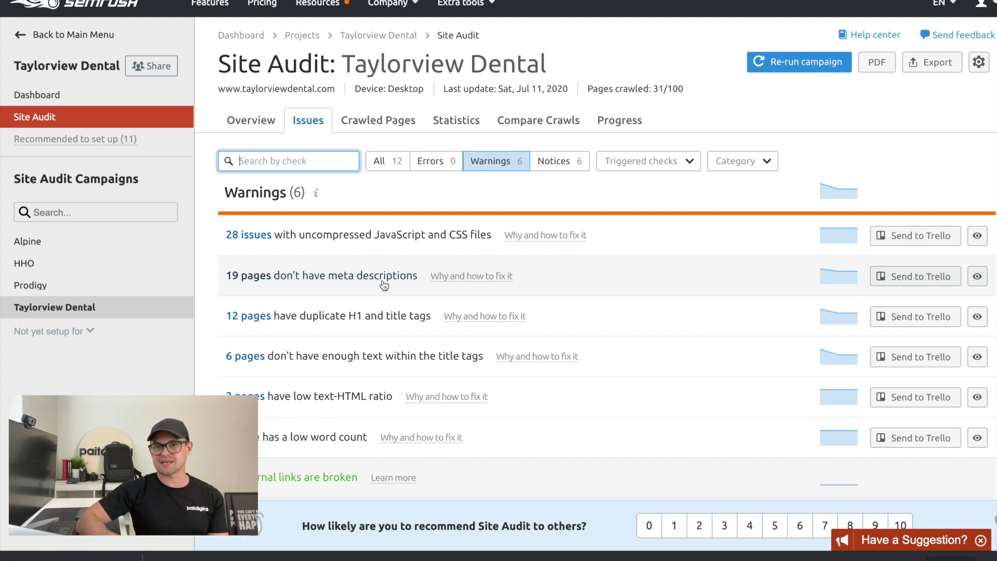
left_click(254, 123)
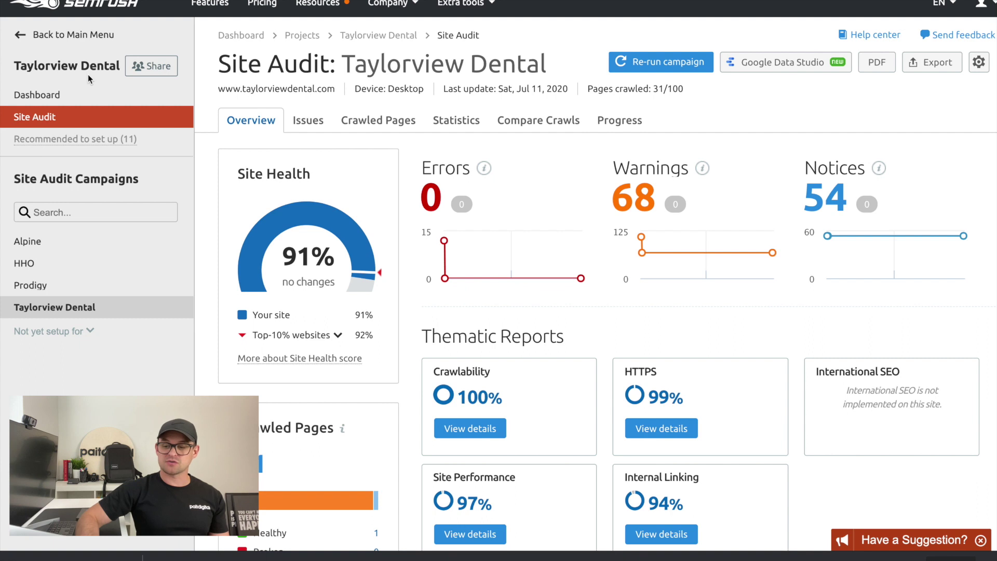
Step: Return to the Taylorview Dental project dashboard and view the description of the Link Building tool
left_click(59, 99)
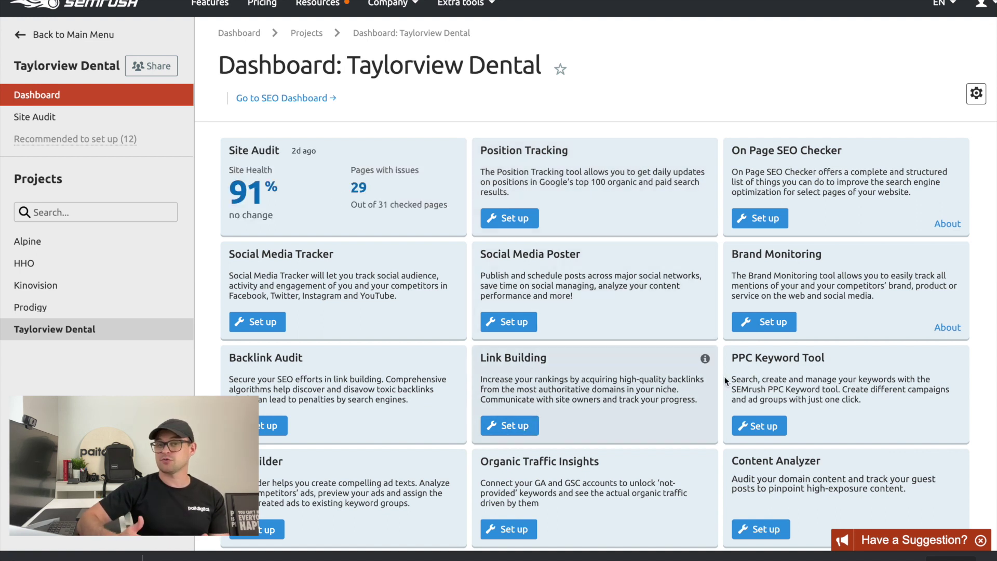
mouse_move(705, 359)
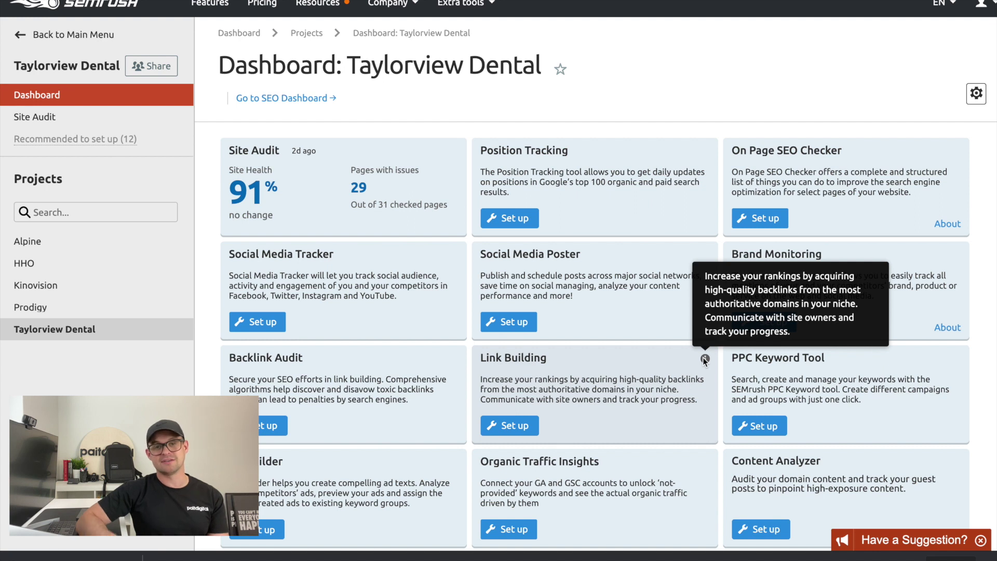